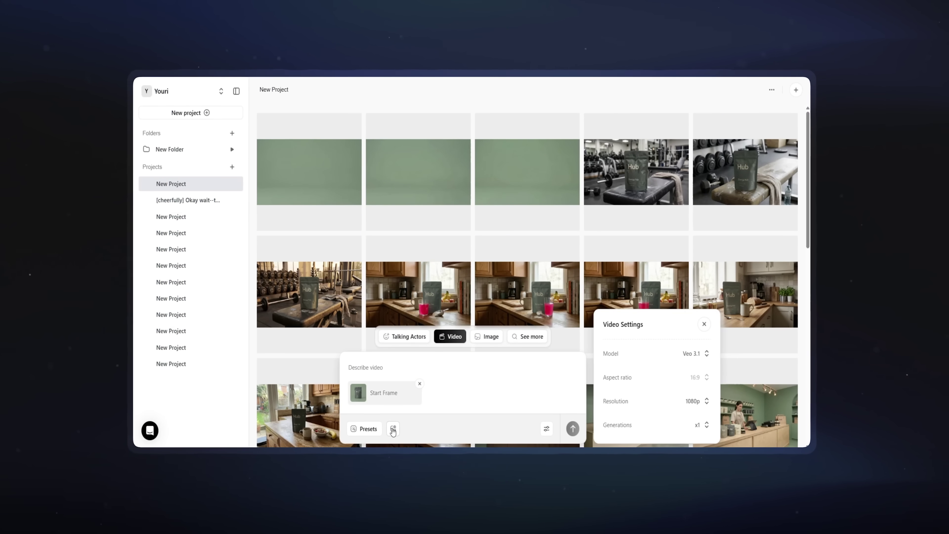
Step: Add an end frame to the video prompt
click(393, 429)
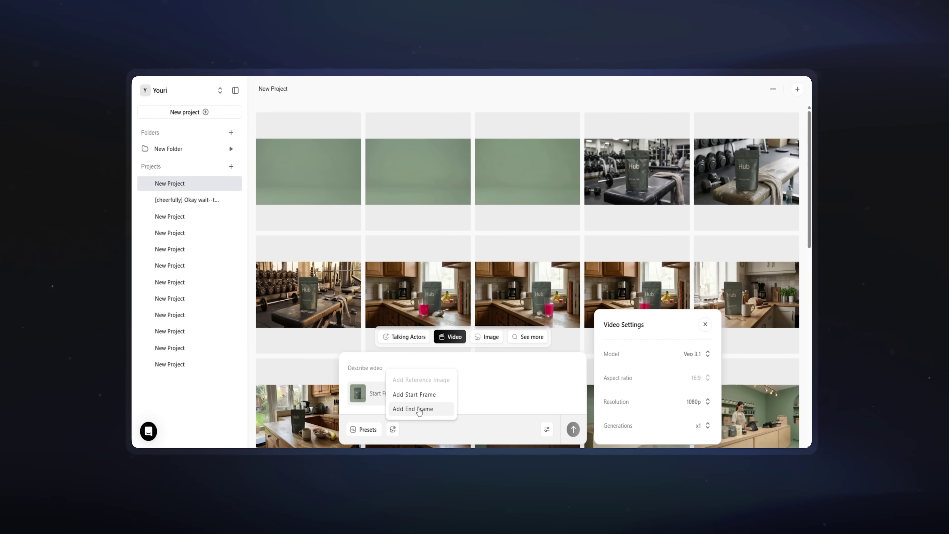
click(417, 409)
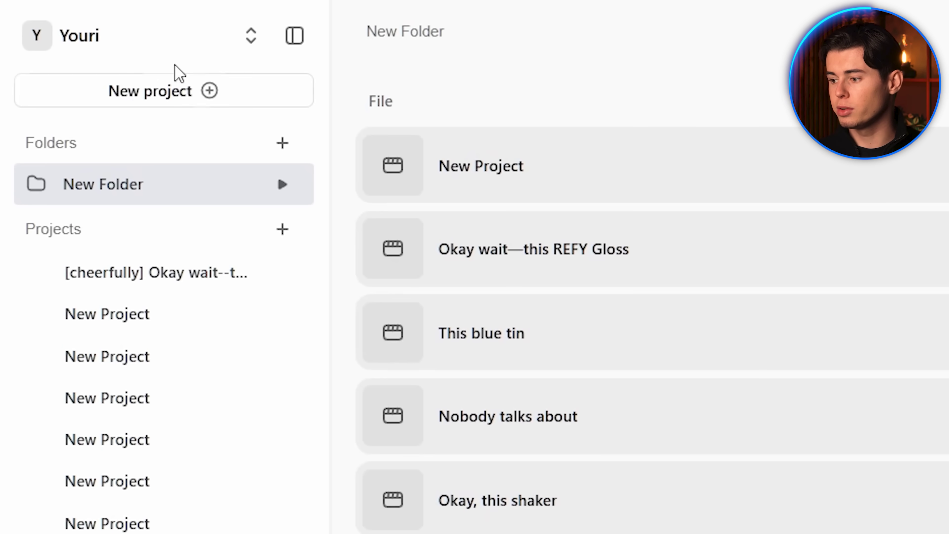
Step: Create a new blank project, which opens on Talking Actors with an empty script
click(170, 100)
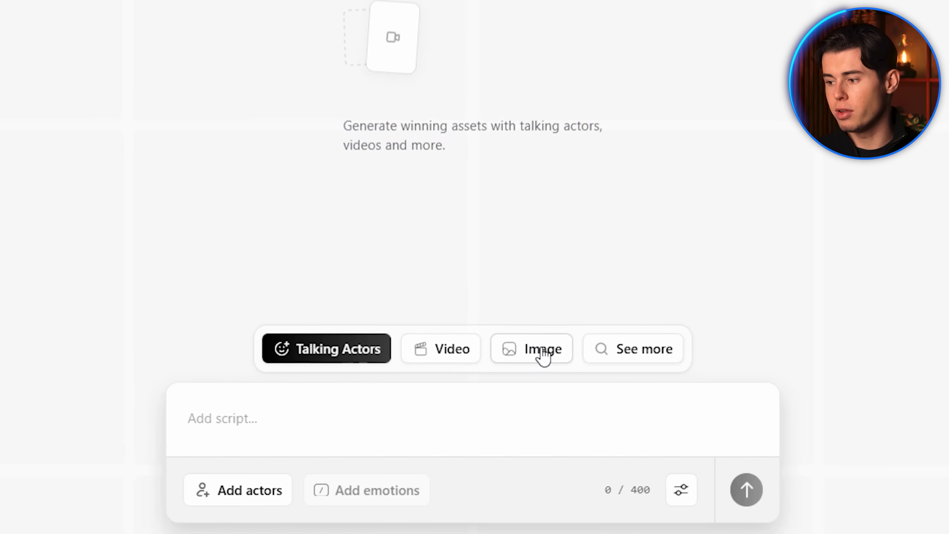
Step: Switch to Image mode and set Generations to x3 in the settings
click(542, 351)
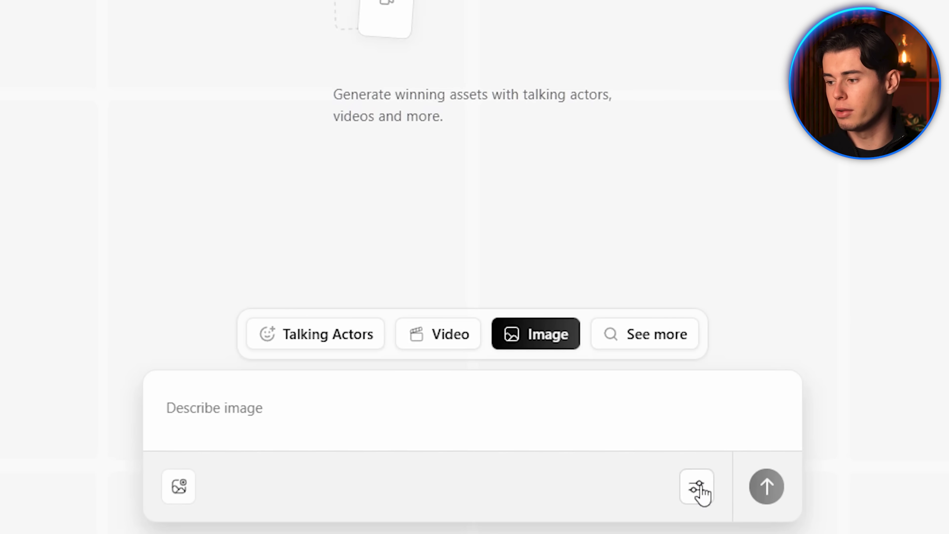
click(692, 493)
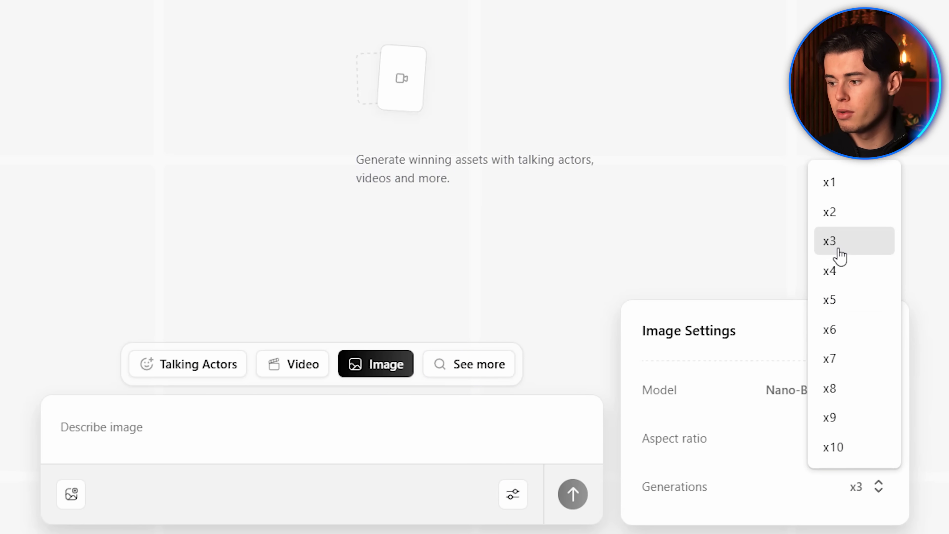
click(831, 247)
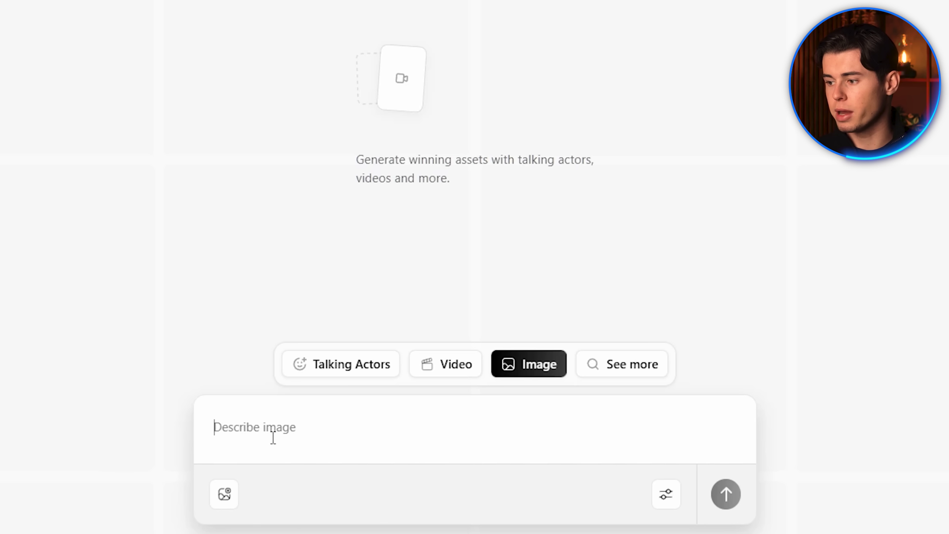
Step: Generate minimal, stylish Hub supplement product images on clean solid-colour backgrounds
text(A product image of a supplement brand called Hub. It’s a hub of various powerful su)
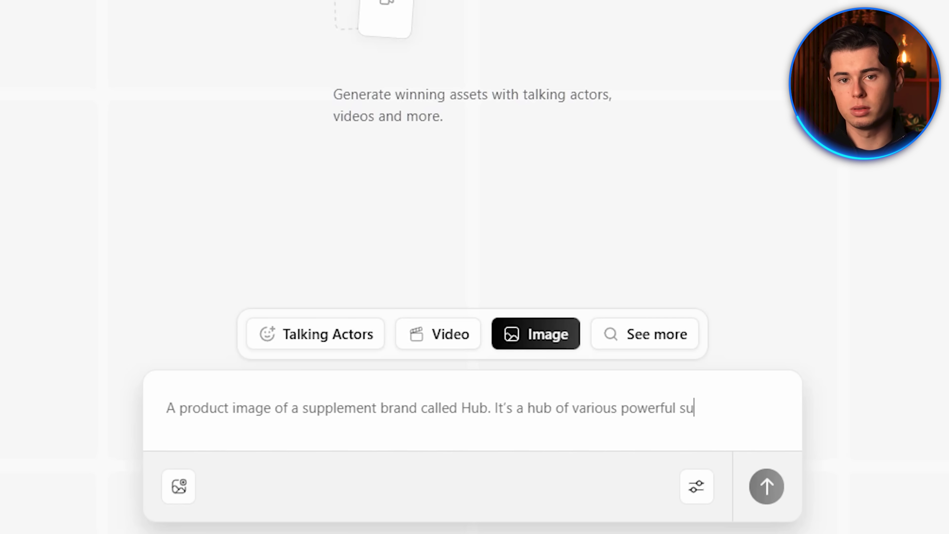
text(. M)
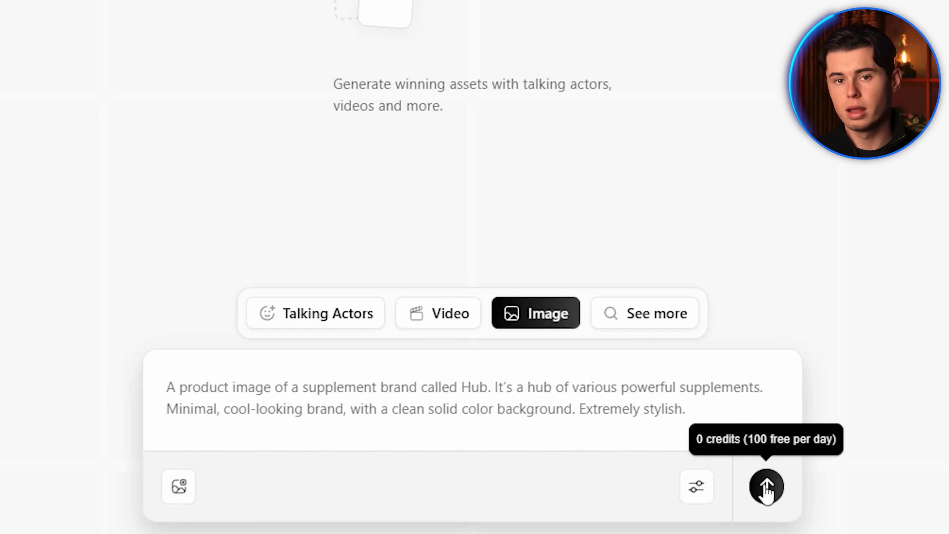
click(766, 486)
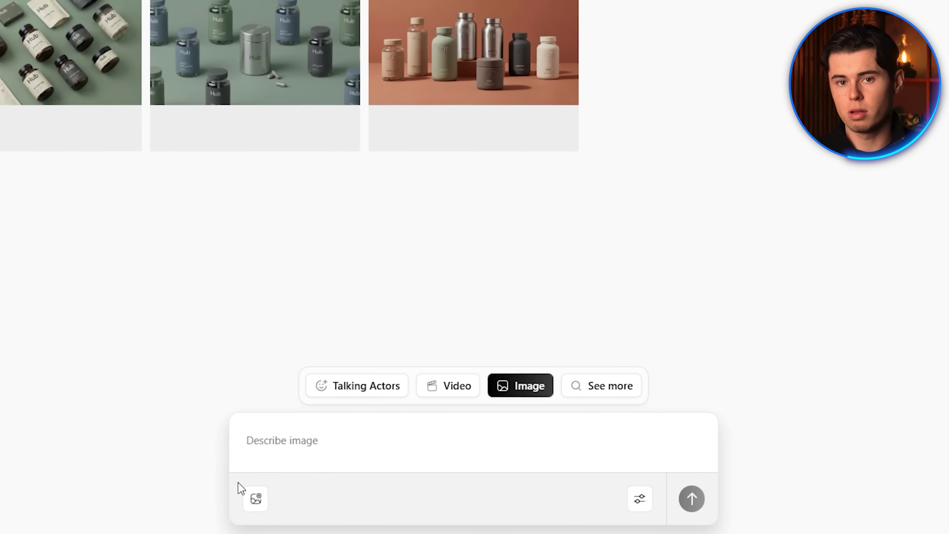
Step: Attach a generated packshot as reference and request a similar image showing only the gray bottle
click(238, 498)
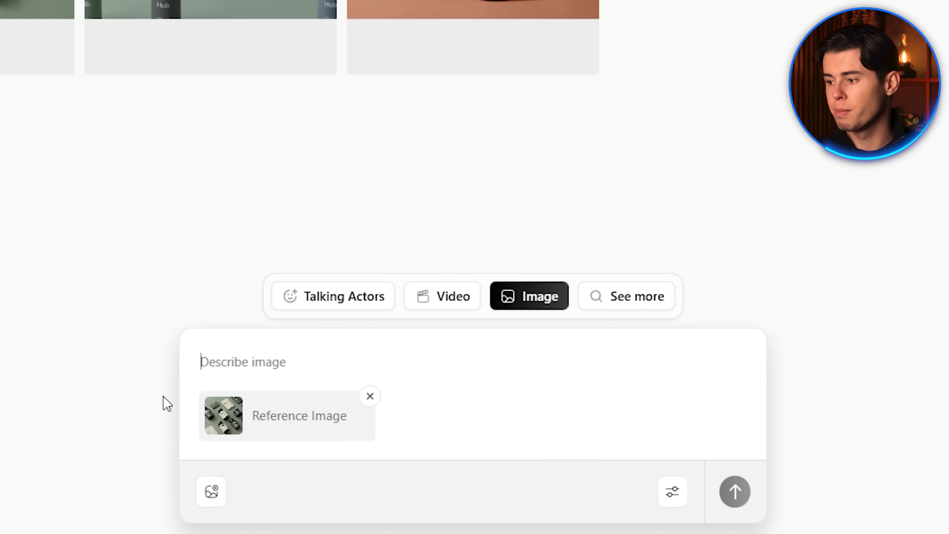
text(Create a similarly styled product image, but now with only one pr)
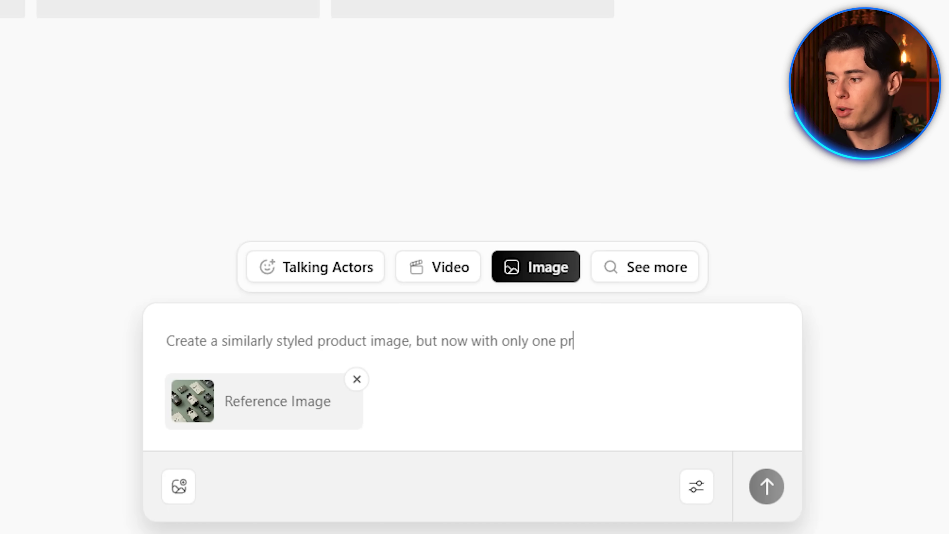
text(oduct visible, the bag, in the gray co)
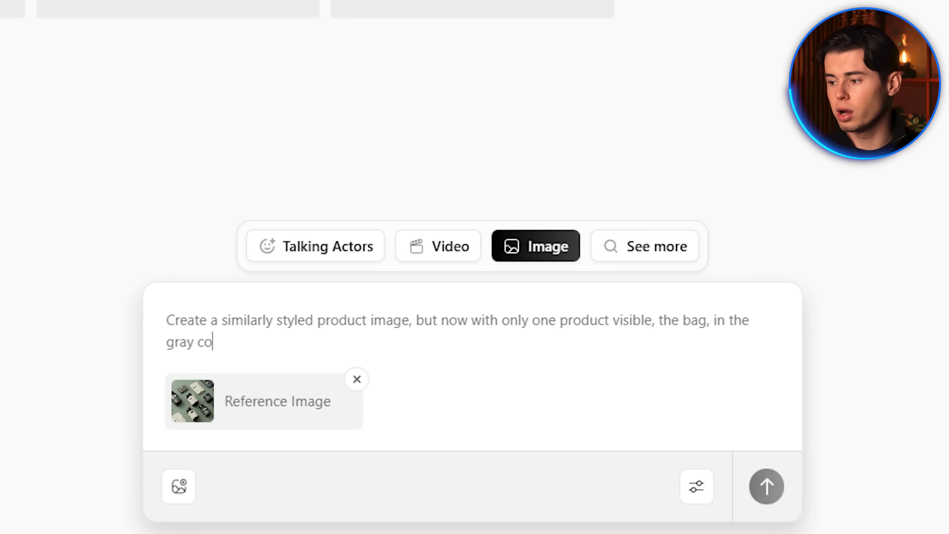
text(lor.)
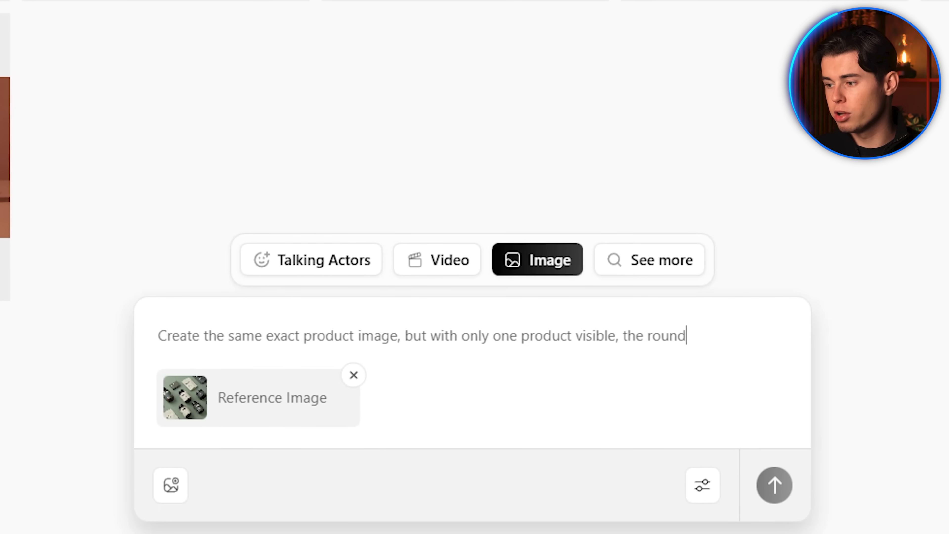
text(tle in the gray c)
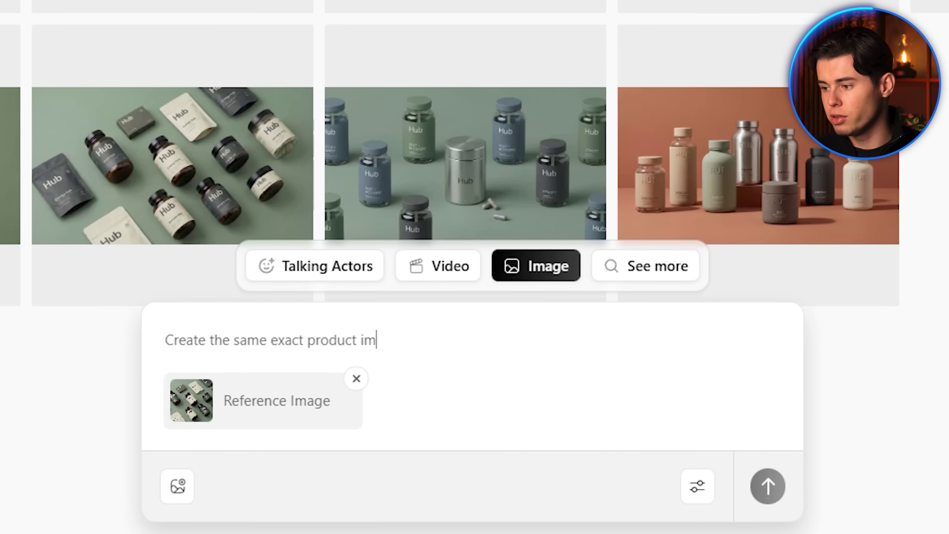
Step: Complete the single-product prompt asking for only the rectangular gray box
text(age, but with only one product visible, the rectangularly shaped box in the gray color.)
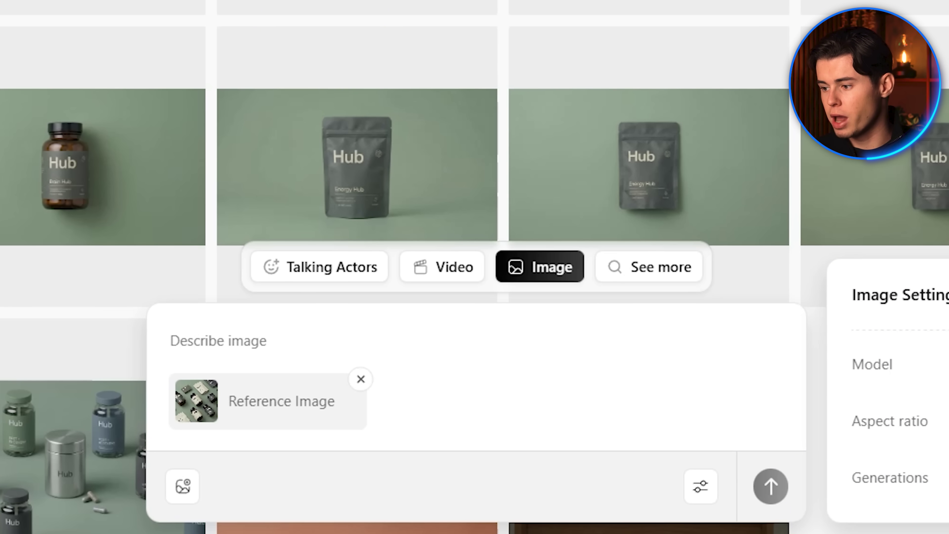
Step: Generate a checkout-area extension of the shop with a lone cashier, matching walls and products
text(In the exact same aesthetic of both)
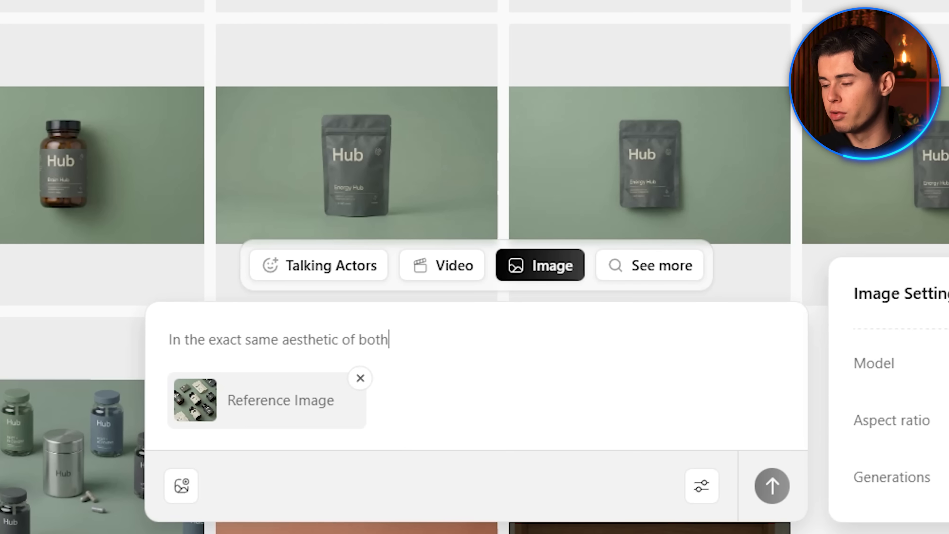
text( the walls and the products, create )
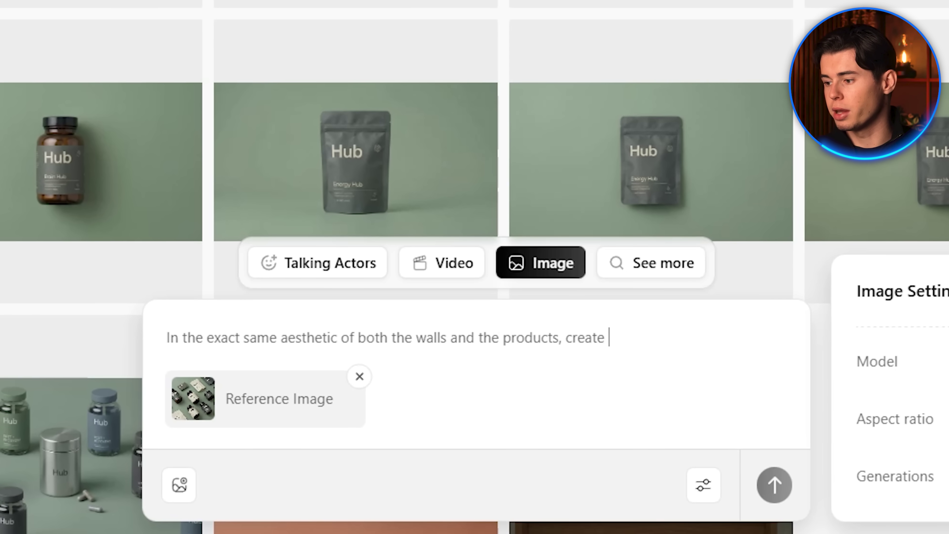
text(an extension of this room that looks like a)
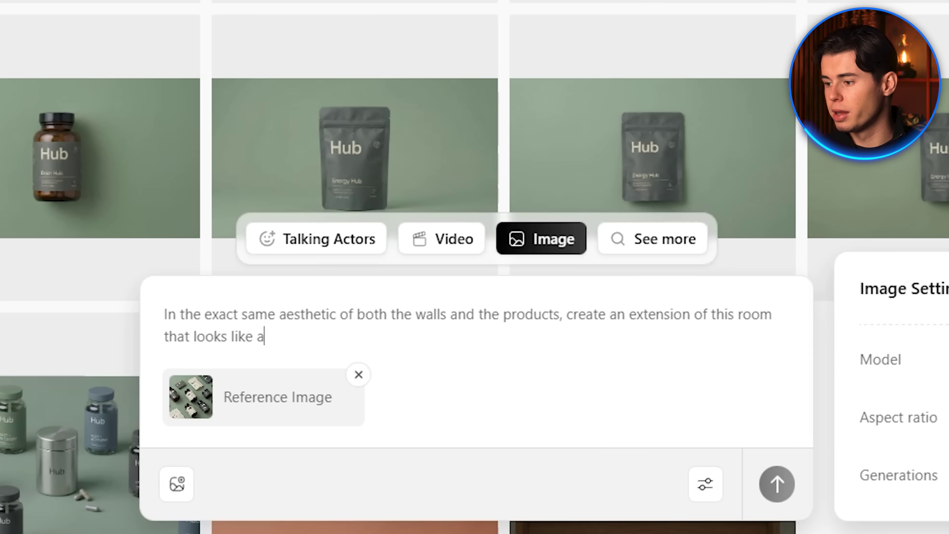
text(n actual checkout area where's theirs a ca)
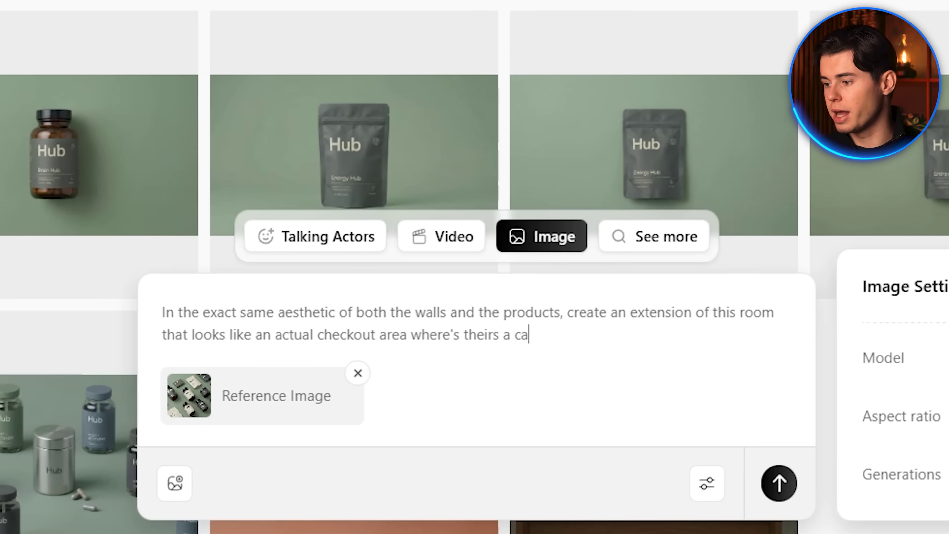
text(shier standing, with nobody else in the shop.)
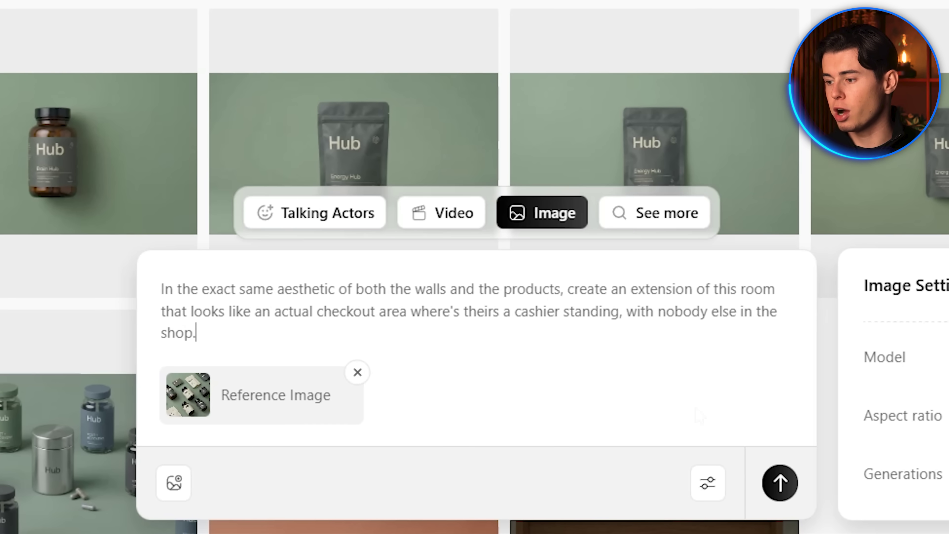
click(780, 482)
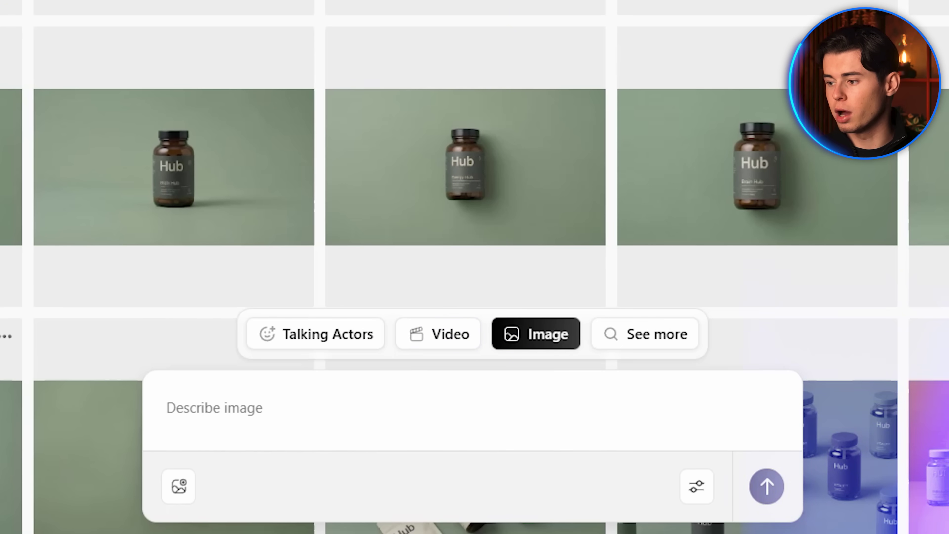
Step: Generate photo-realistic kitchen shots of the pouch and set the third one as reference
click(177, 486)
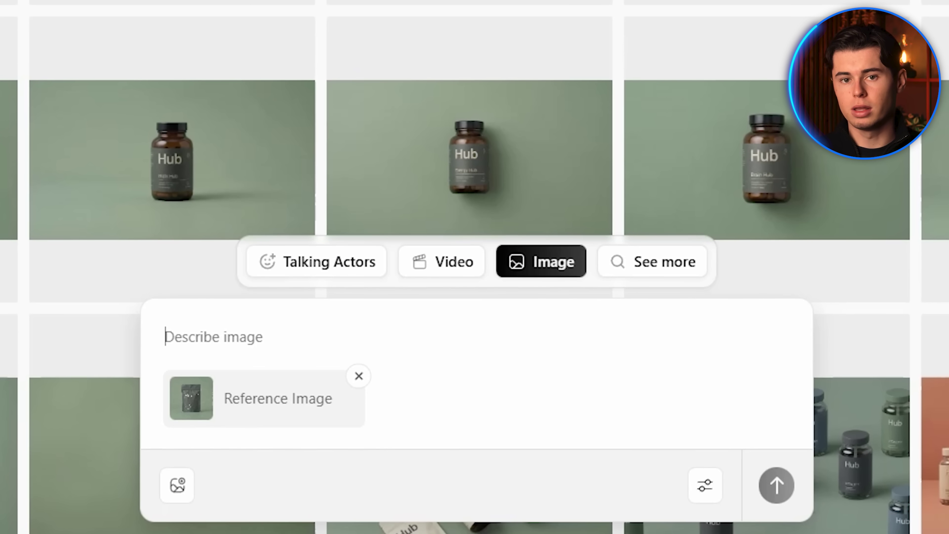
text(Make an image of a normal, photo-realistic kitchen where the produc)
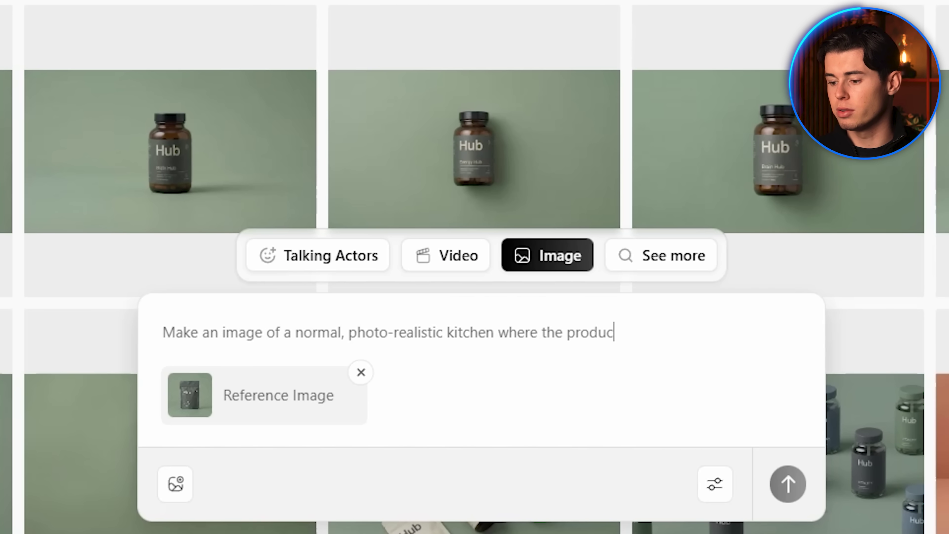
text(t is standing in a casual, everyday environm)
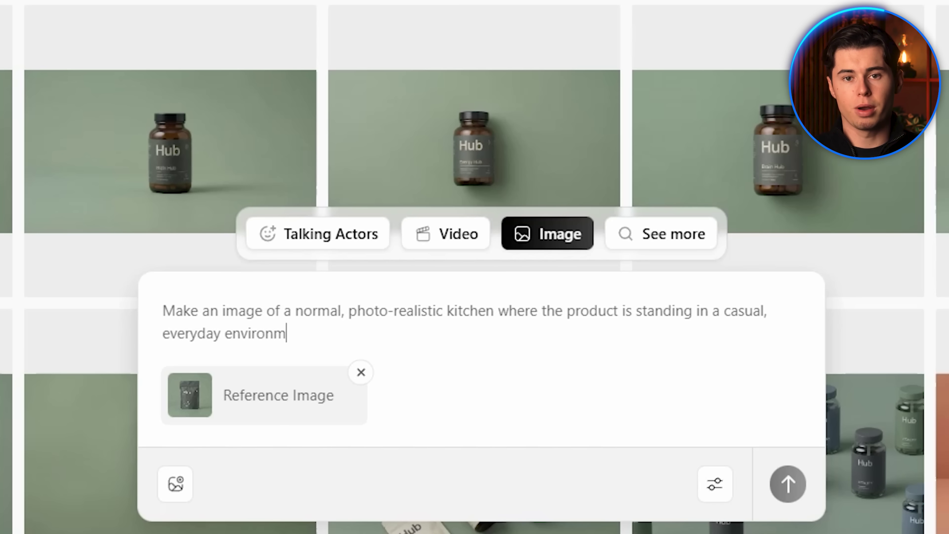
text(ent.)
click(788, 483)
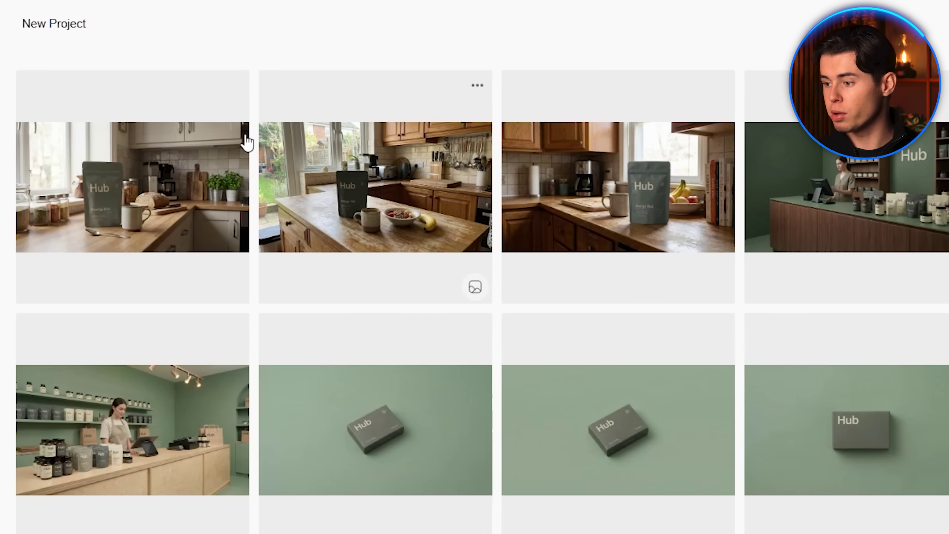
click(648, 207)
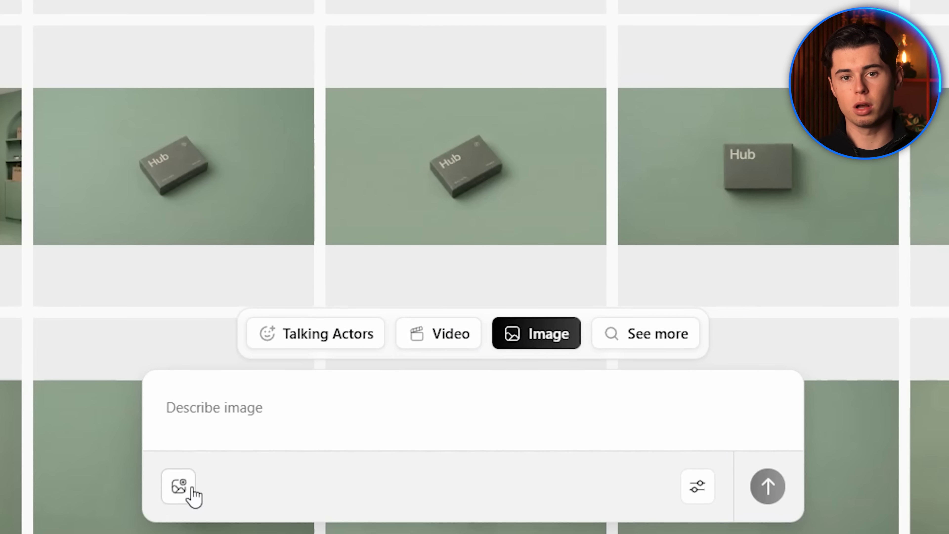
click(179, 486)
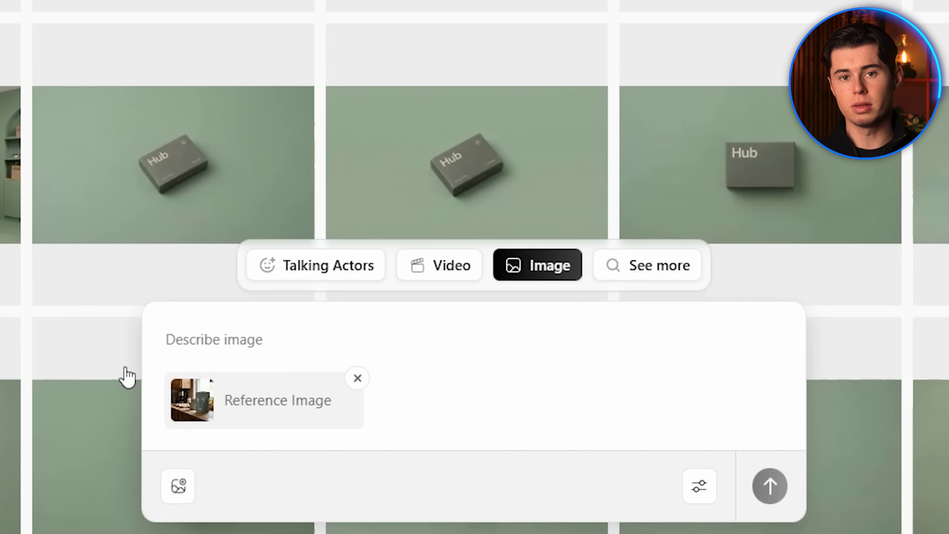
Step: Generate kitchen shots adding a half-full pink drink and powder scoop, then browse results
click(173, 336)
text(Add a half-)
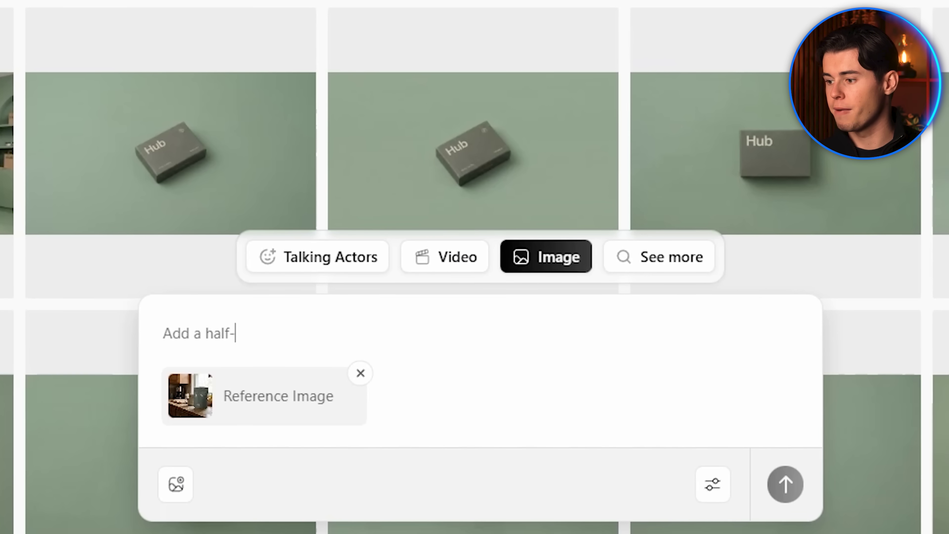
text(full glass of the product in front of it, )
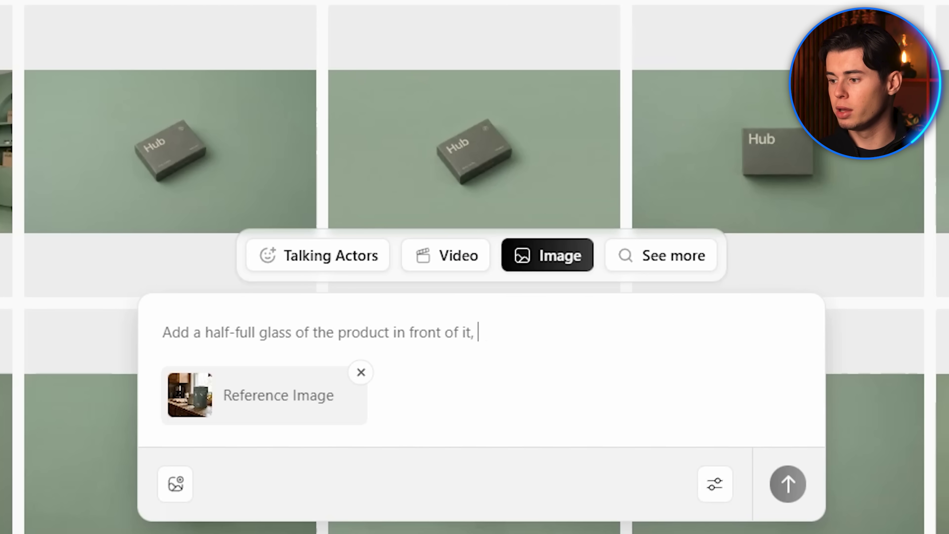
text(as if someone just made a drink and walked away. Add a scoop with some white powder around)
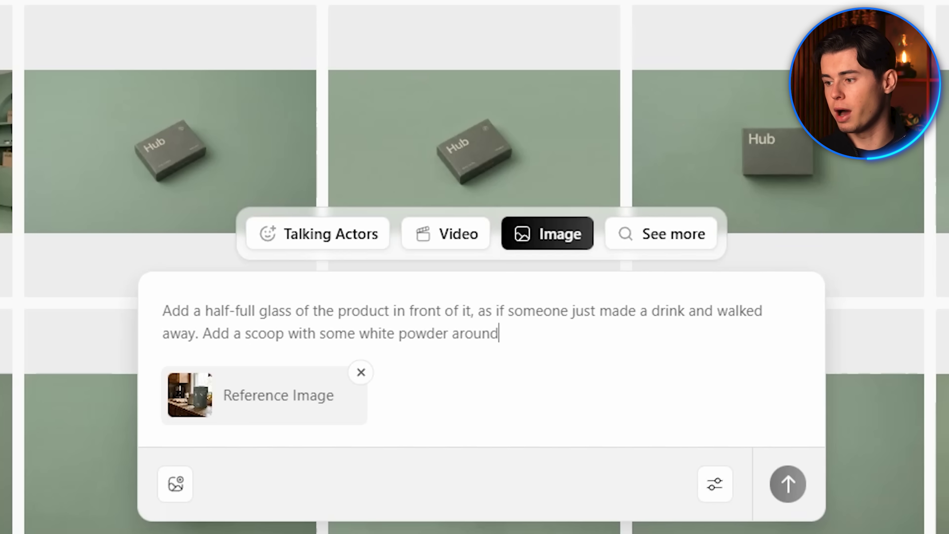
text( it, and make the drink inside the glass a )
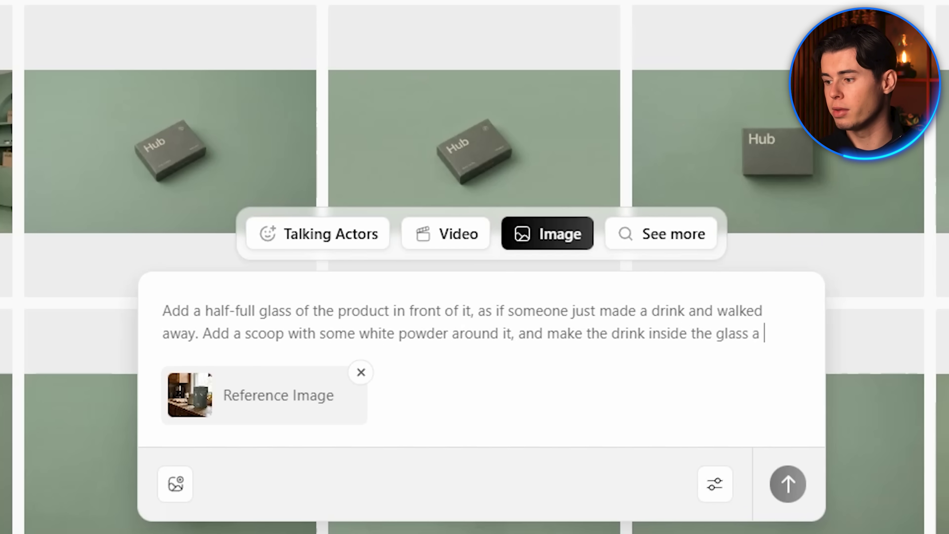
text(bright pin)
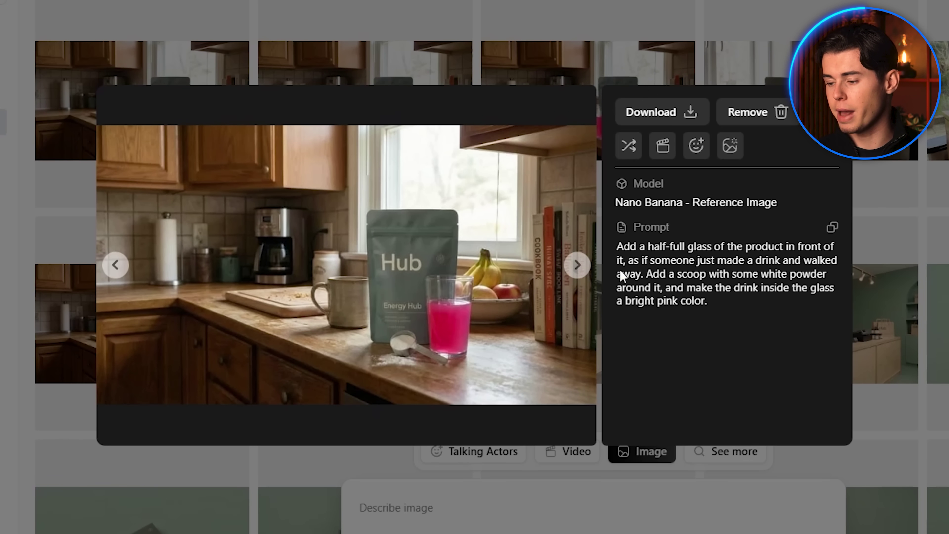
click(577, 265)
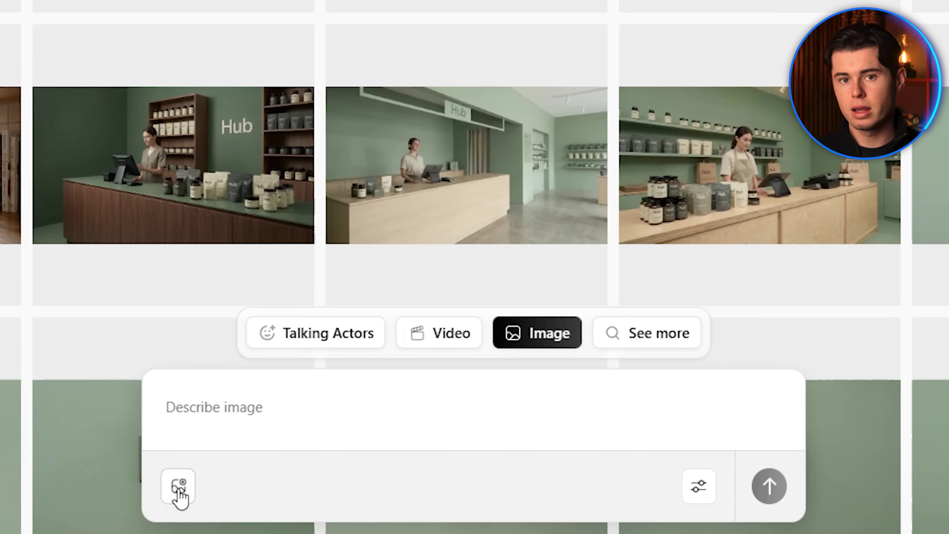
Step: Generate shots of the pouch on a gym bench after a workout set and browse them
click(181, 497)
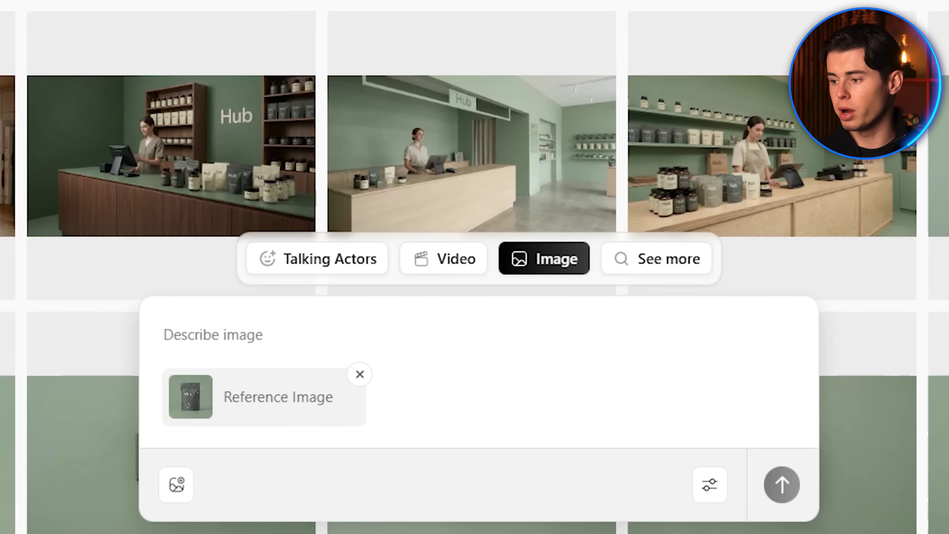
text(Make an image of this product stan)
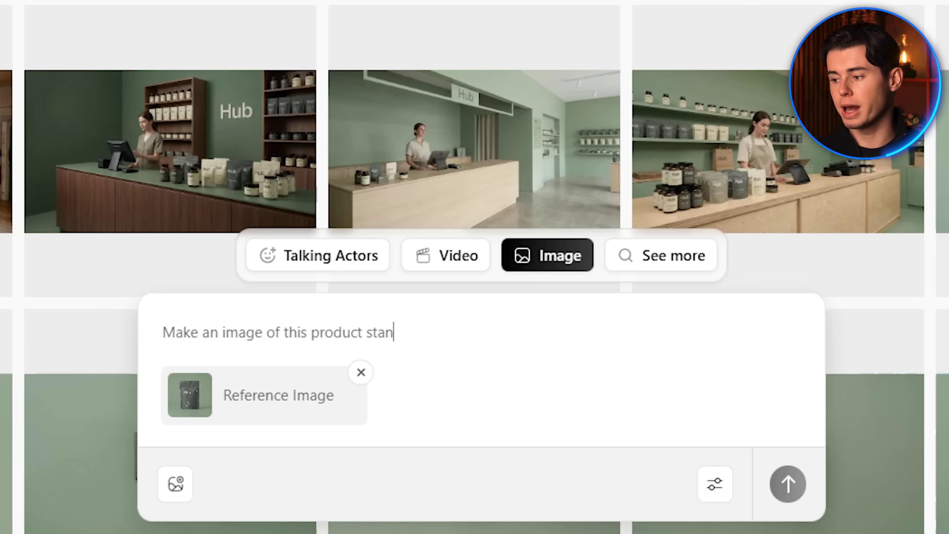
text(ding on a gym bench, as if someone just fin)
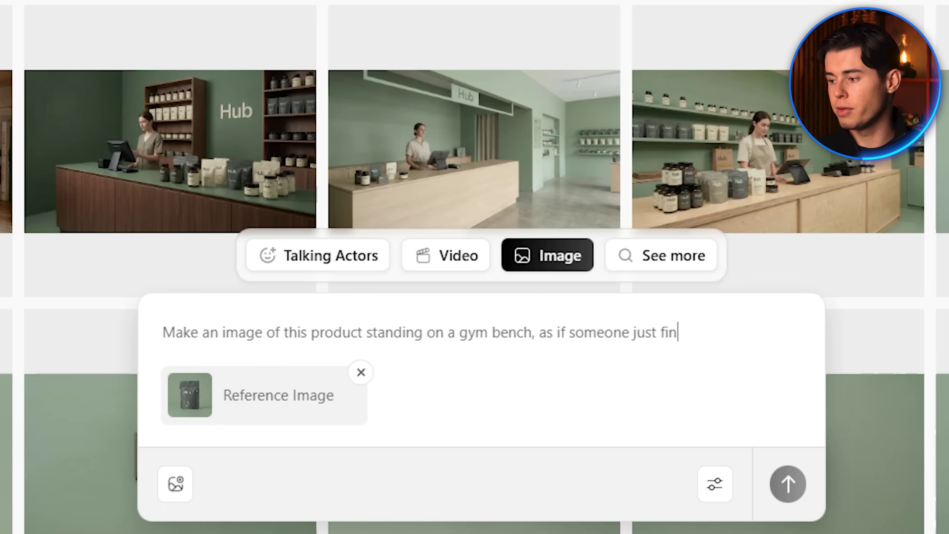
text(ished a set and placed it there before l)
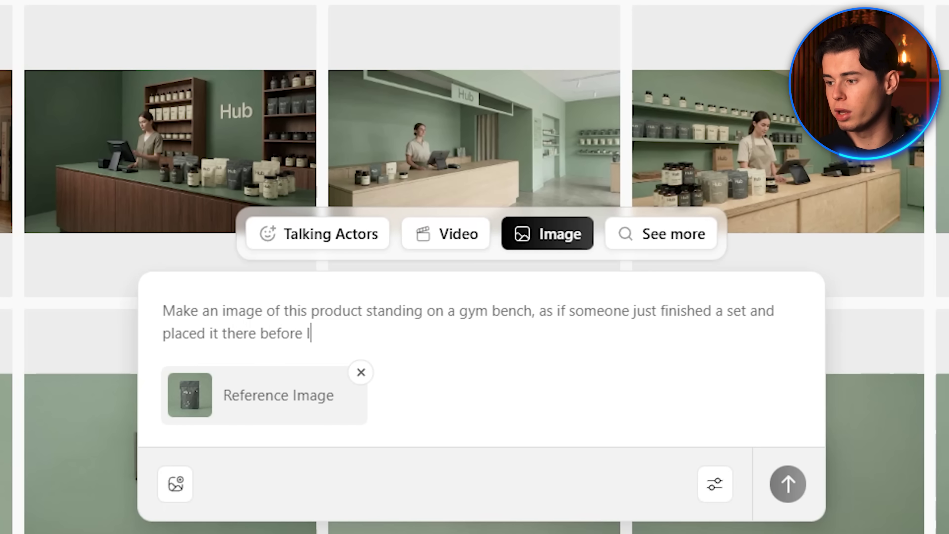
text(eaving.)
click(788, 484)
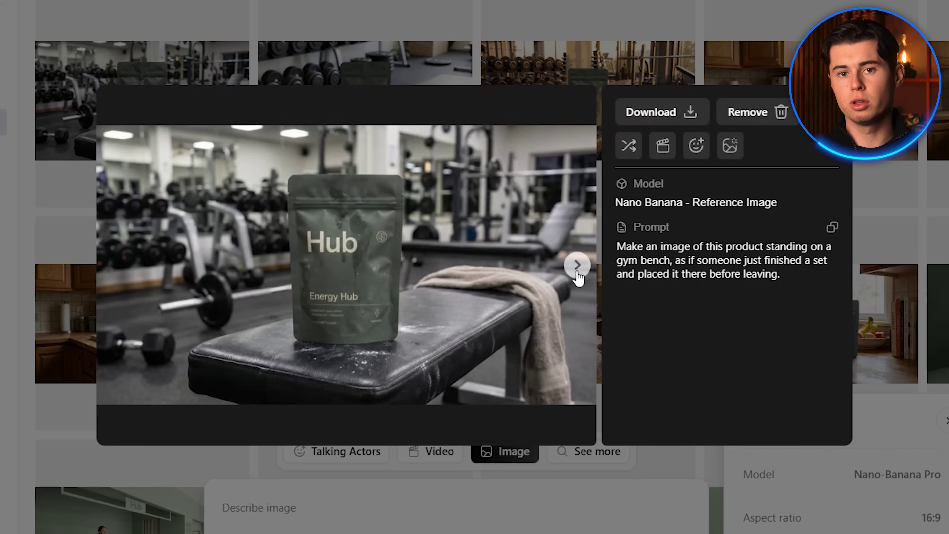
click(577, 265)
click(585, 267)
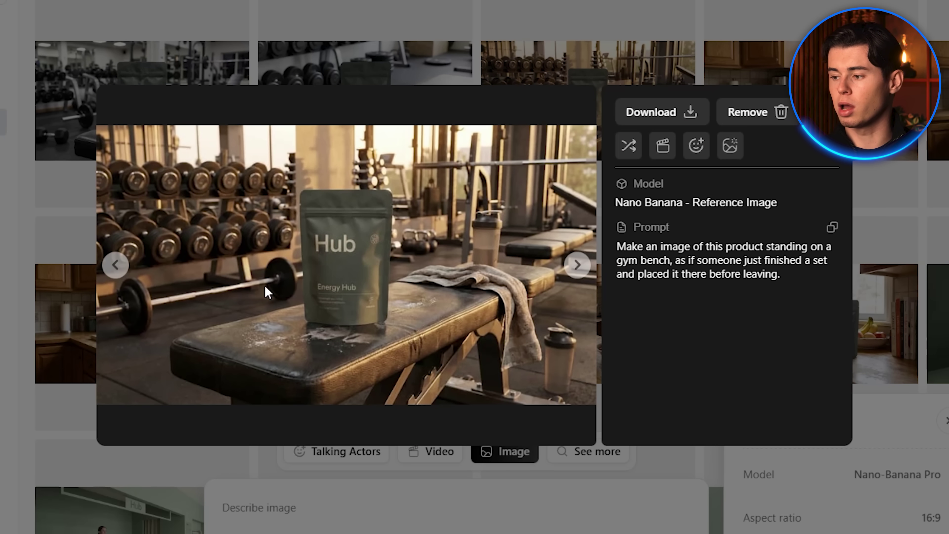
click(116, 266)
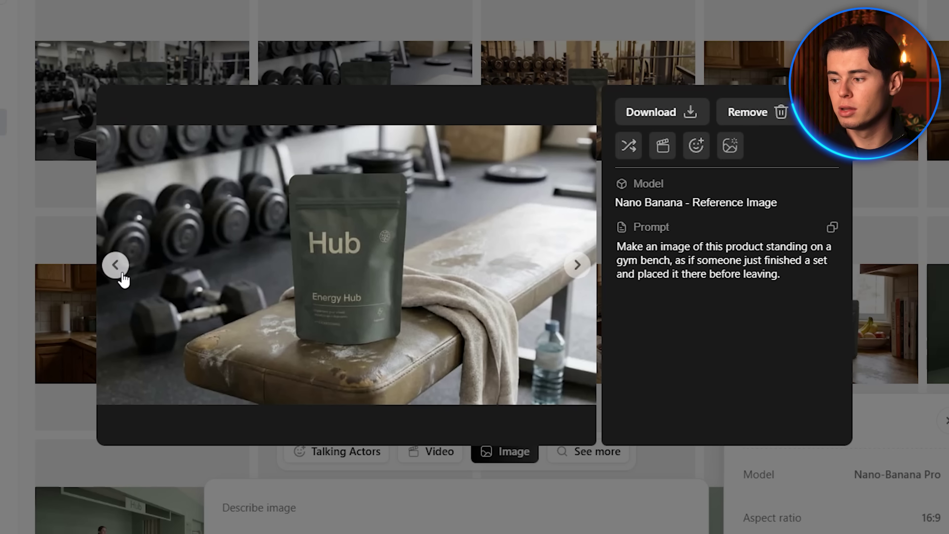